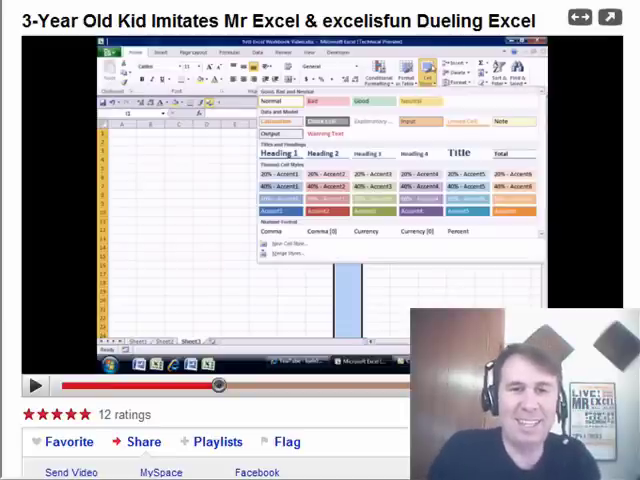
Switch from the YouTube video to the Excel regional sales workbook.
key("alt+Tab")
key("alt+Tab")
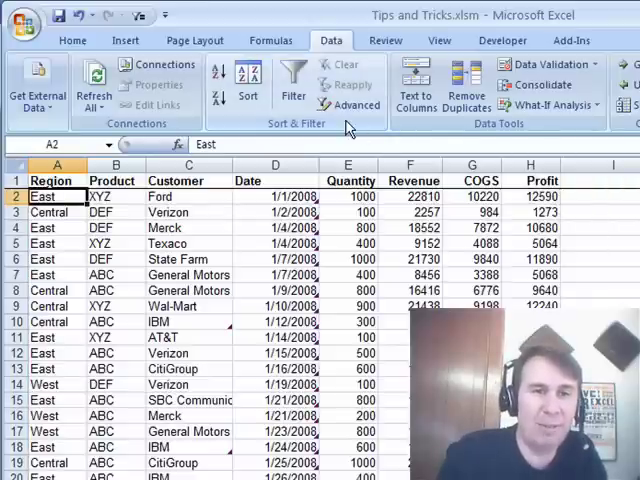
left_click(293, 85)
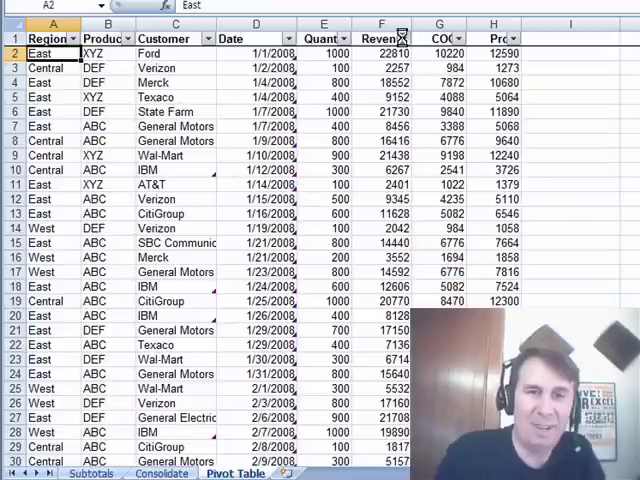
left_click(432, 181)
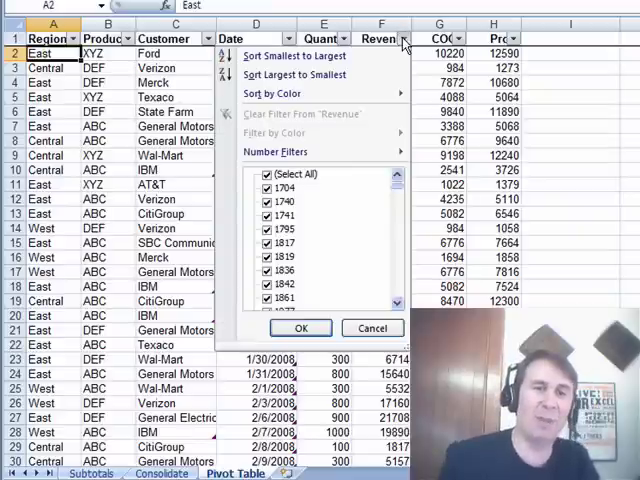
left_click(372, 328)
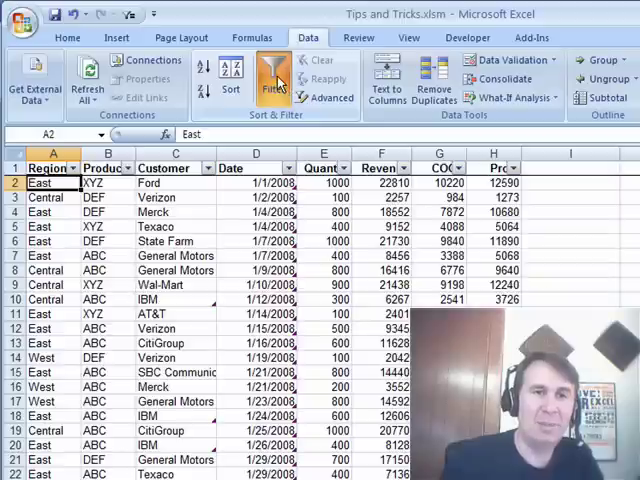
left_click(276, 78)
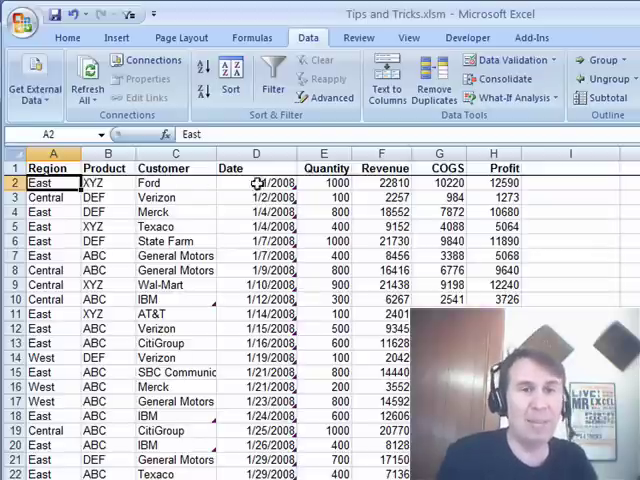
Insert a blank column before Date, then add filters to the Region–Customer block.
left_click(245, 183)
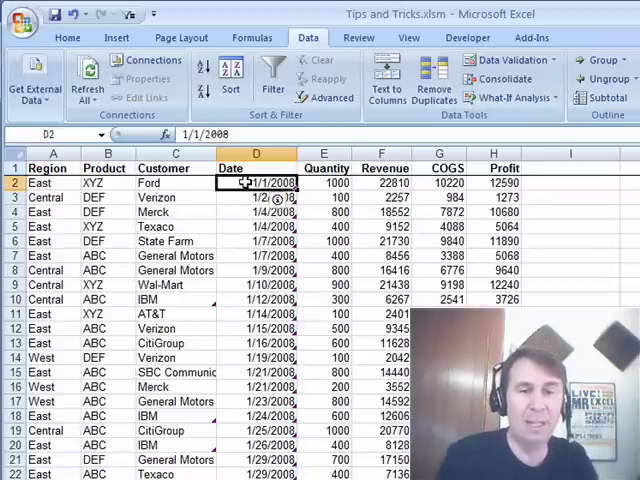
key("ctrl+shift+plus")
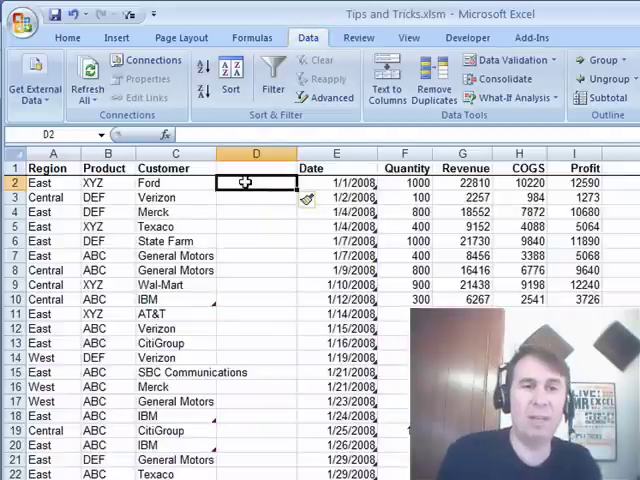
key("Left")
key("Left")
left_click(275, 75)
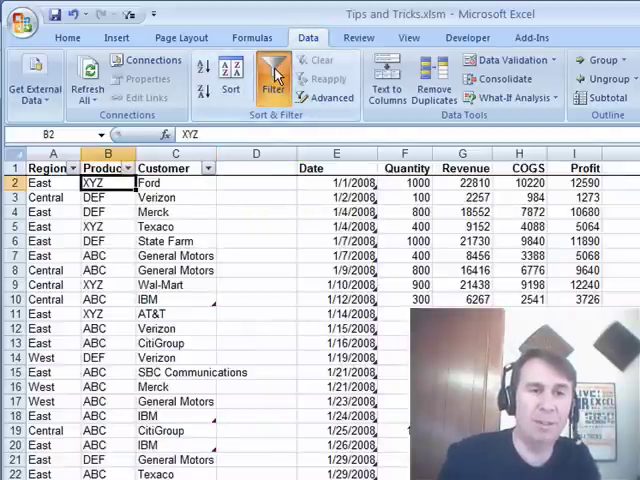
Delete the temporary blank column D so Date sits beside Customer again.
left_click(255, 152)
right_click(255, 152)
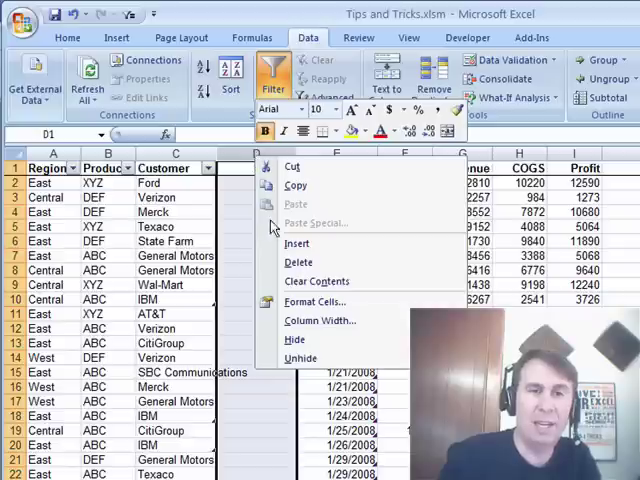
left_click(298, 262)
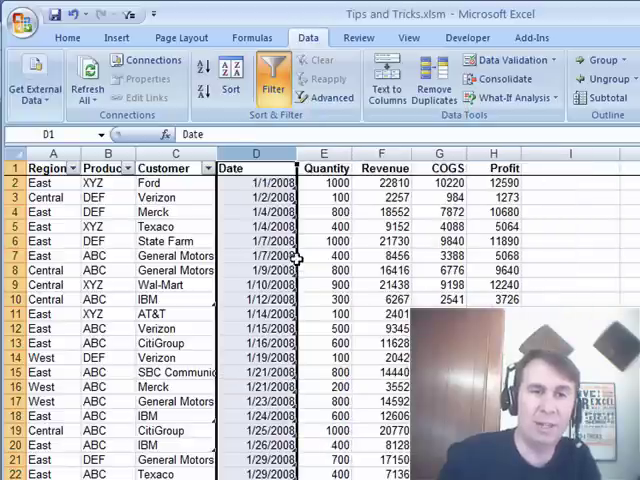
left_click(265, 226)
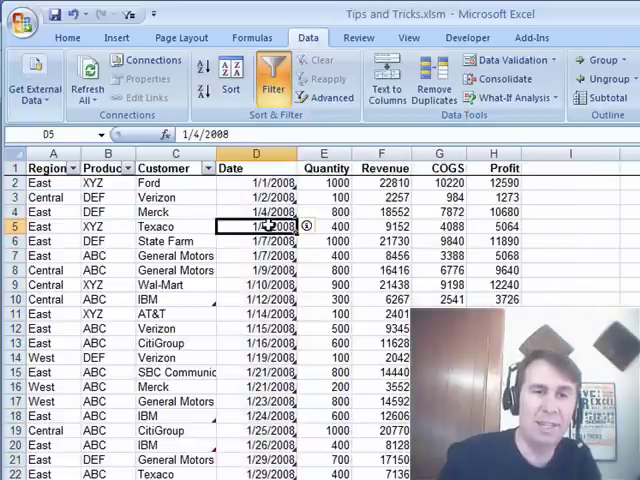
left_click(272, 75)
left_click_drag(53, 153, 175, 153)
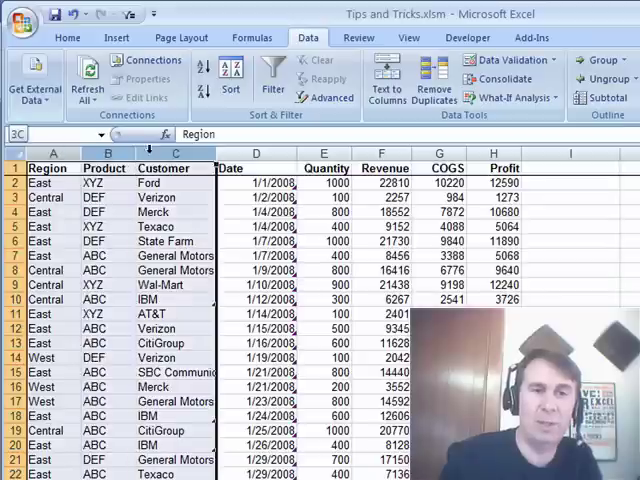
left_click(273, 75)
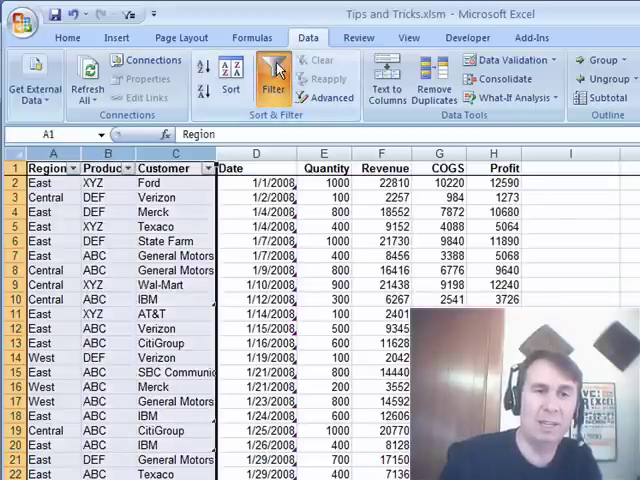
left_click(268, 212)
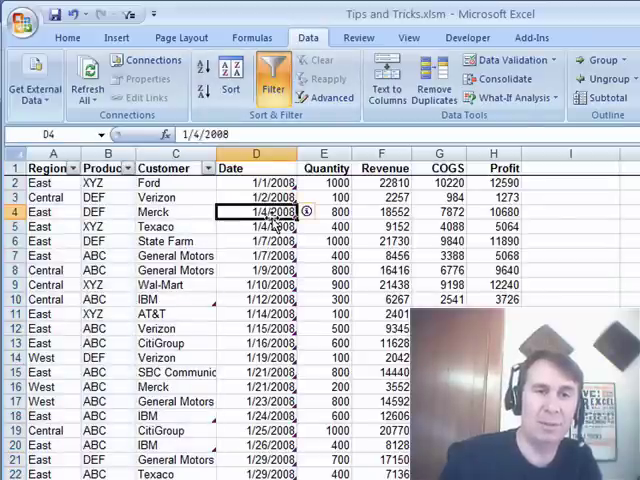
Filter the Customer column to show only Boeing, leaving four rows.
left_click(207, 168)
left_click(72, 303)
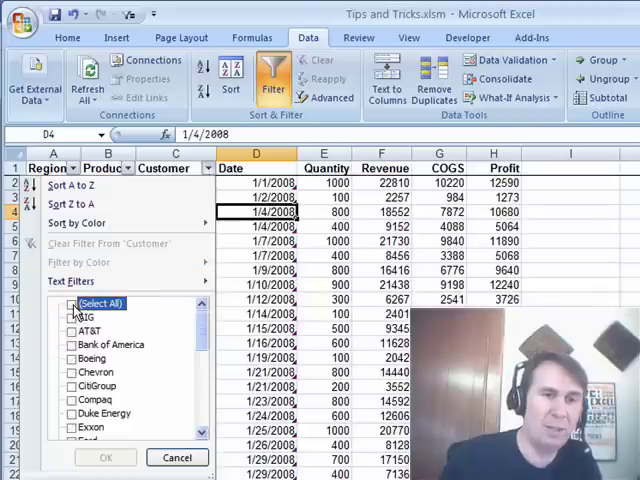
left_click(72, 358)
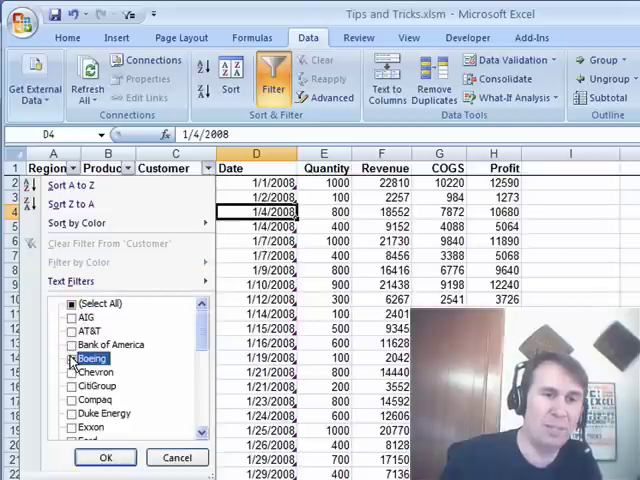
left_click(104, 457)
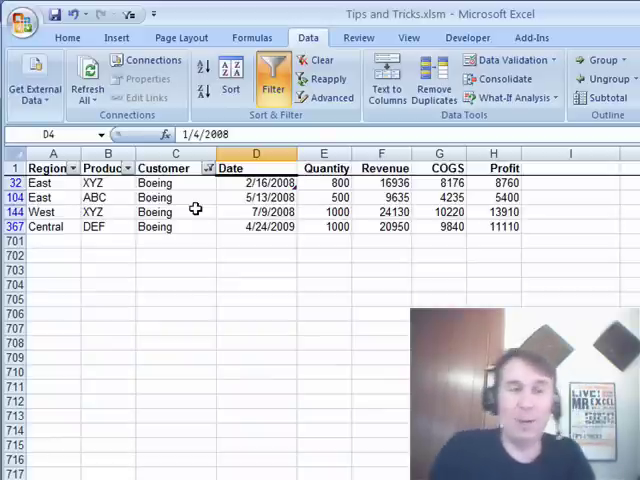
Switch back to the kid-imitates-Mr-Excel YouTube video page.
key("alt+Tab")
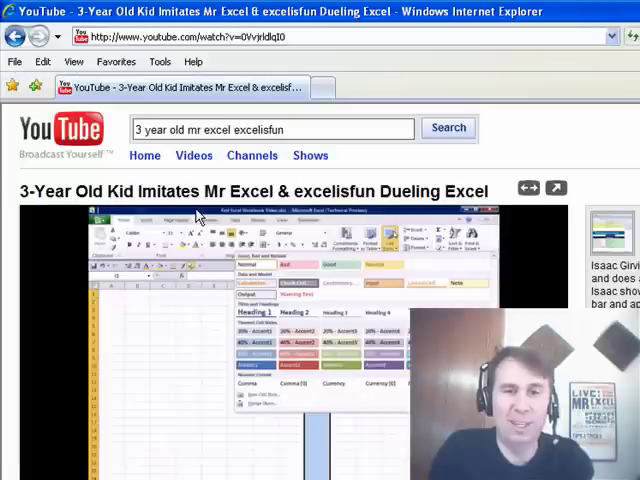